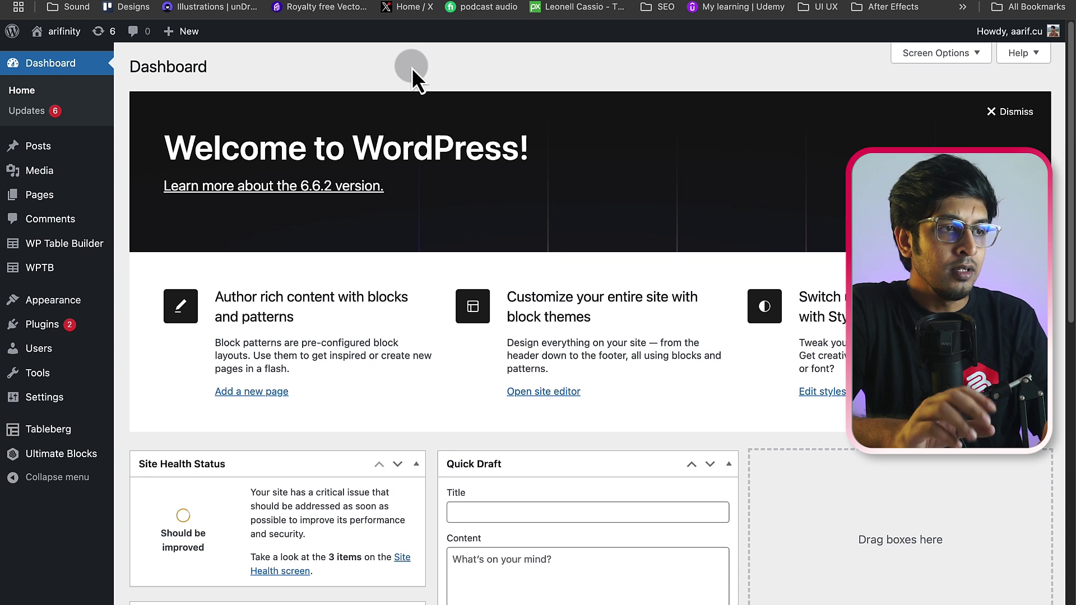
# Start a new post and add a Buttons block by searching 'butt', labelled 'Download Now'
pyautogui.moveTo(187, 32)
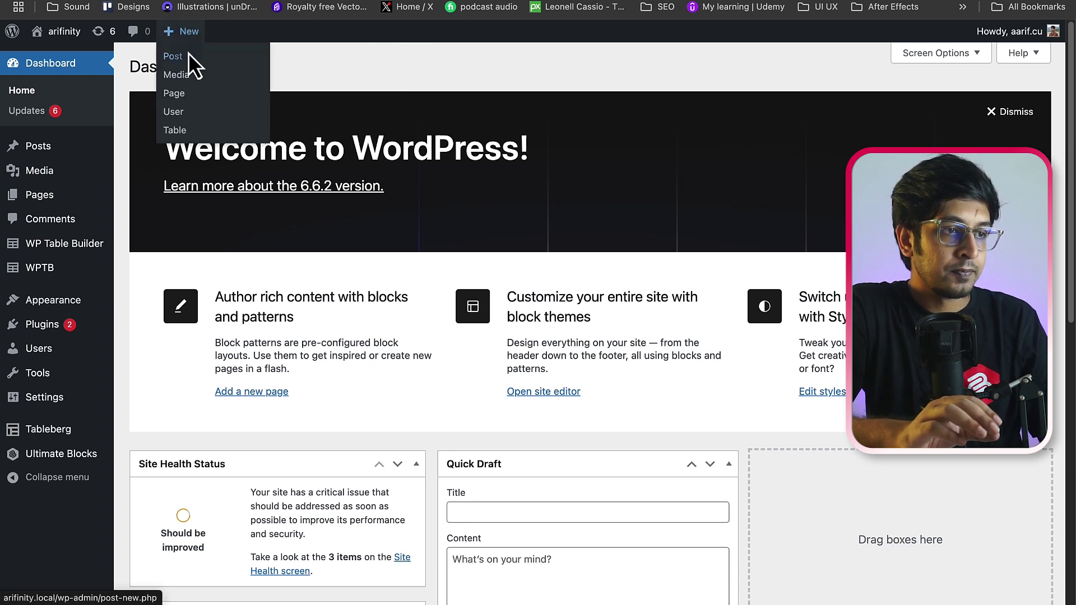
pyautogui.click(188, 55)
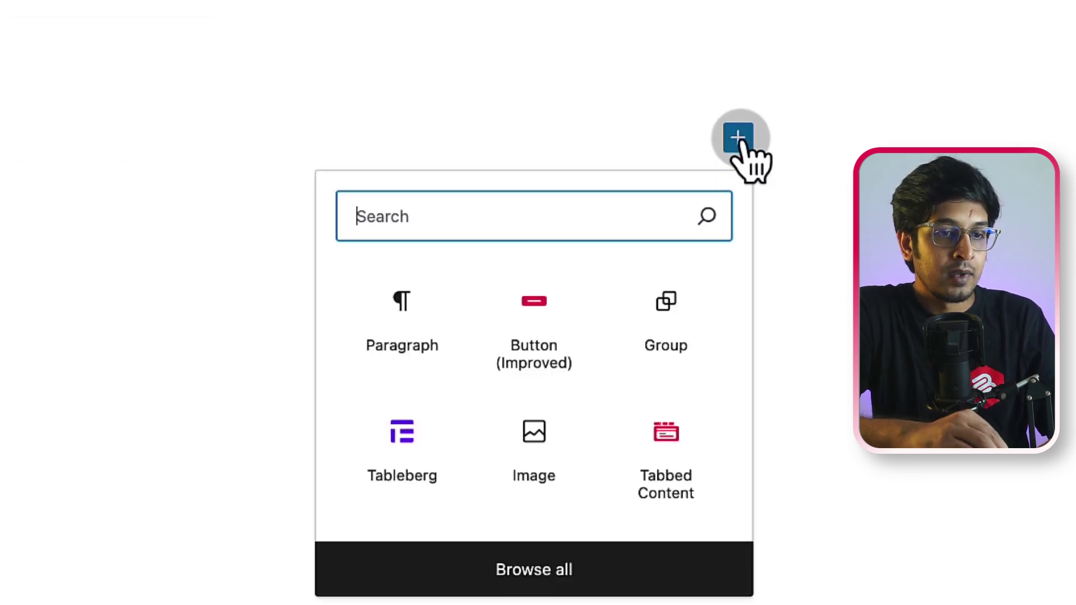
pyautogui.write('bu')
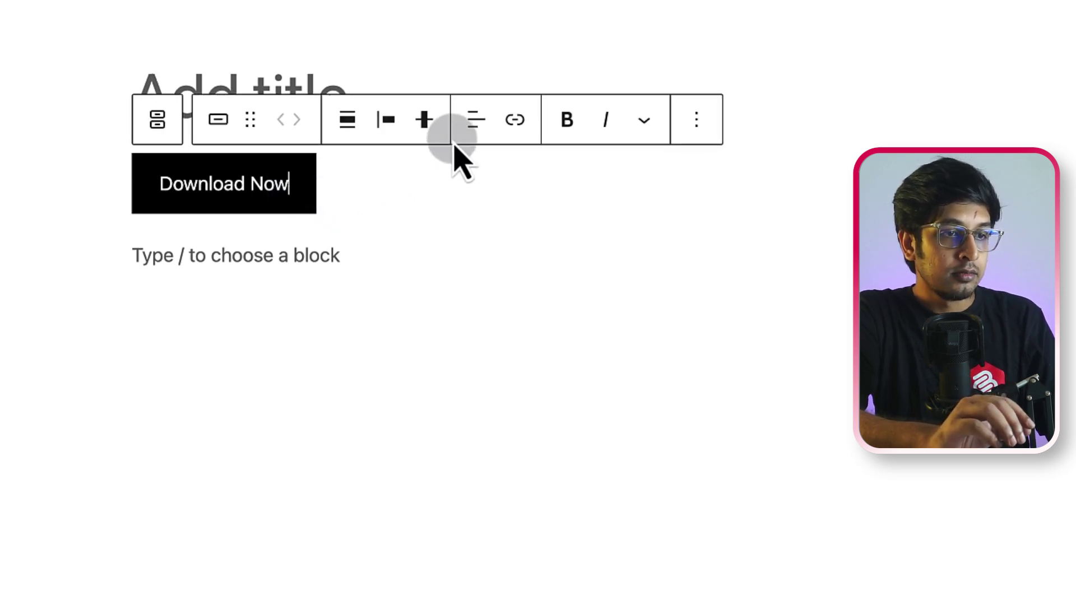
# Add an inline image to the button text by uploading download-icon.png from the computer
pyautogui.click(644, 120)
pyautogui.click(681, 266)
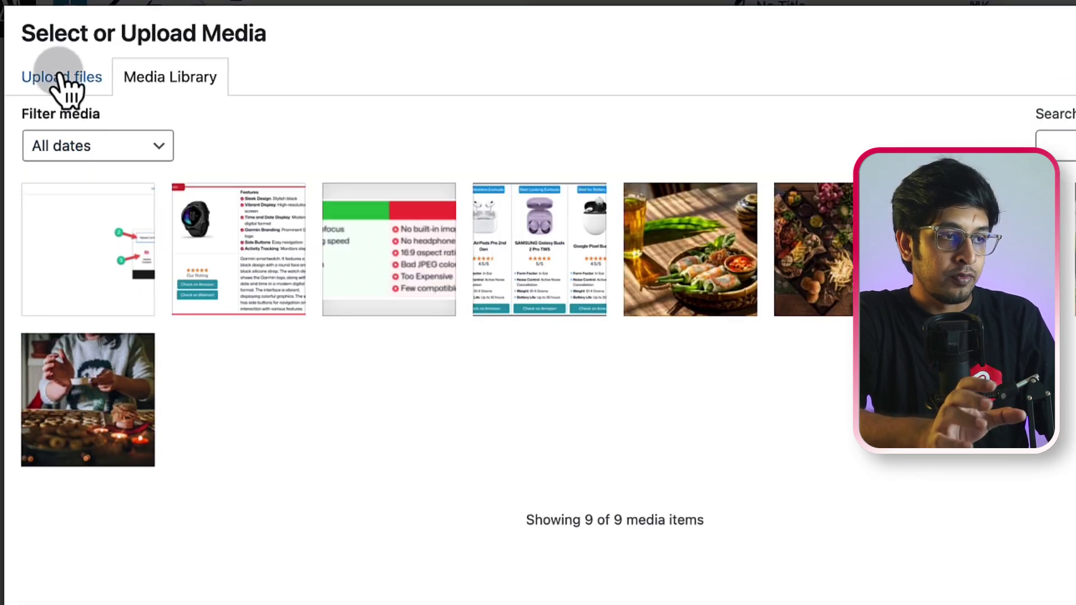
pyautogui.click(62, 79)
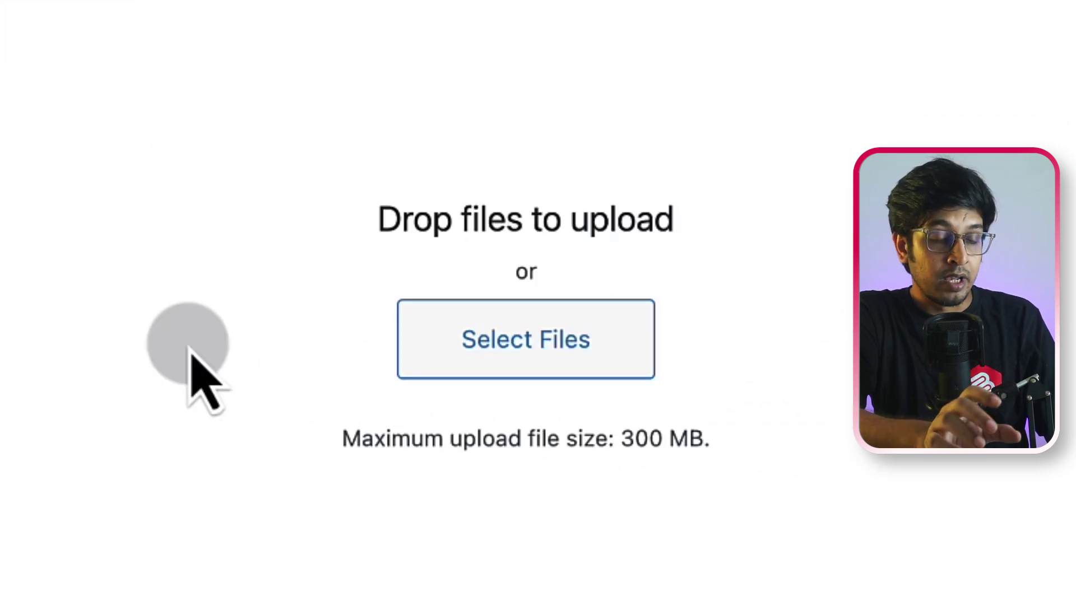
pyautogui.click(473, 346)
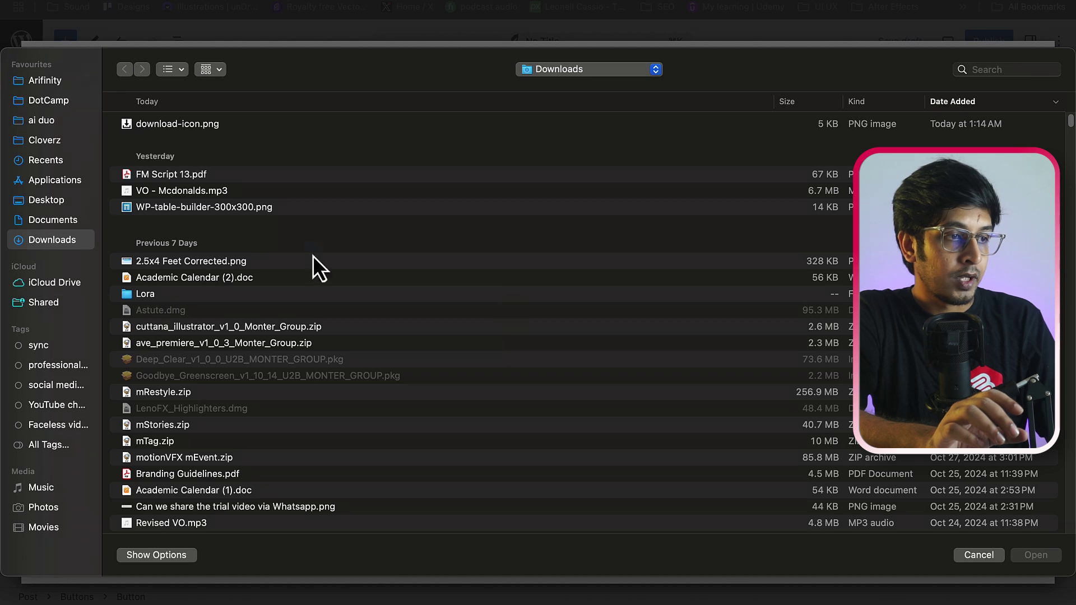
pyautogui.click(188, 124)
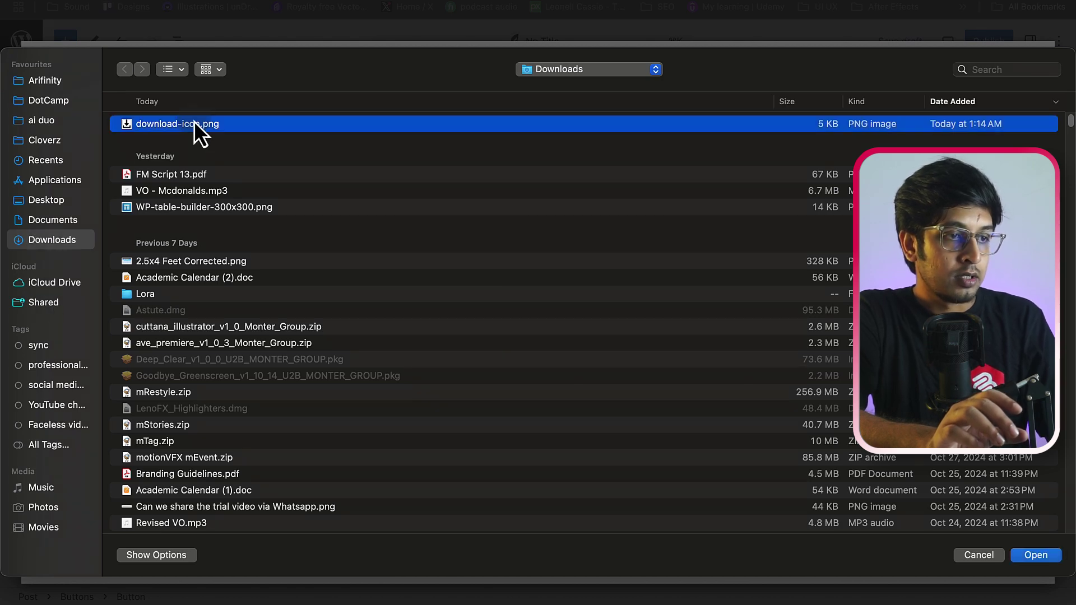
pyautogui.click(1023, 557)
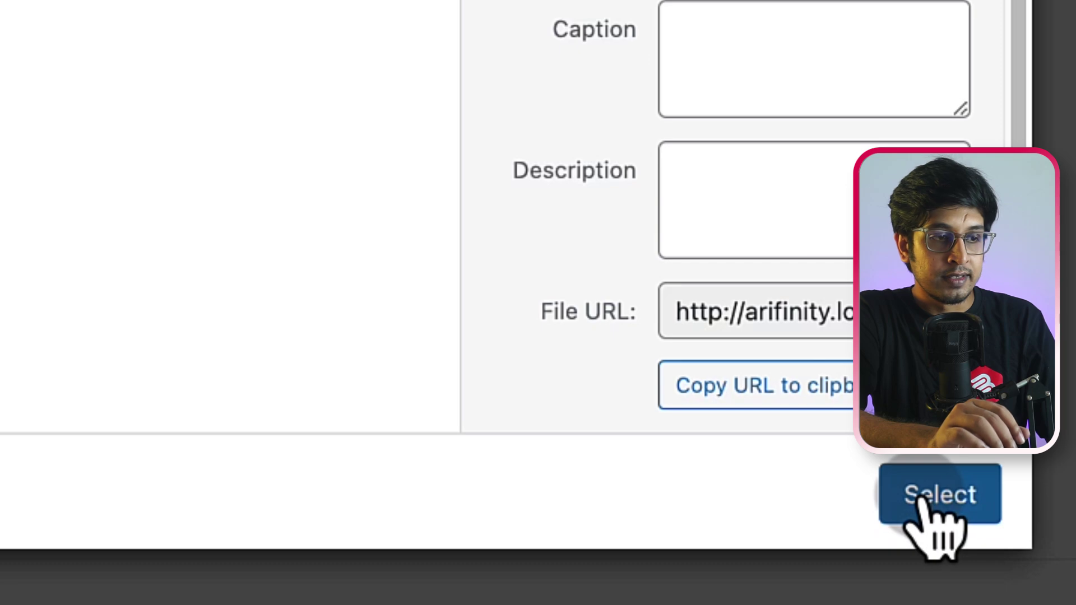
# Insert the uploaded icon after the label and change its width from 150 to 16
pyautogui.click(922, 501)
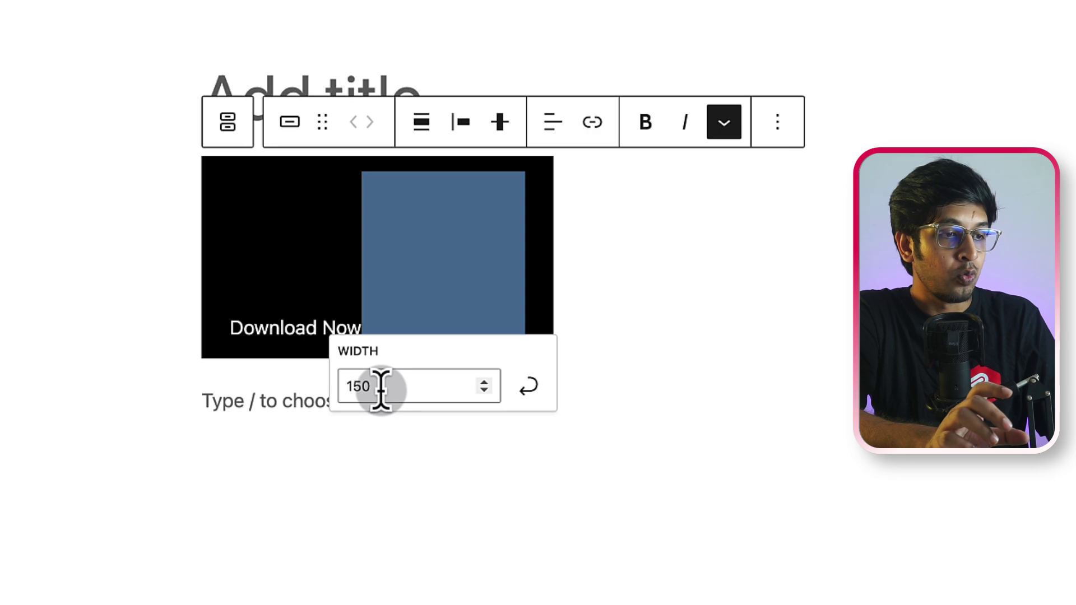
pyautogui.click(380, 386)
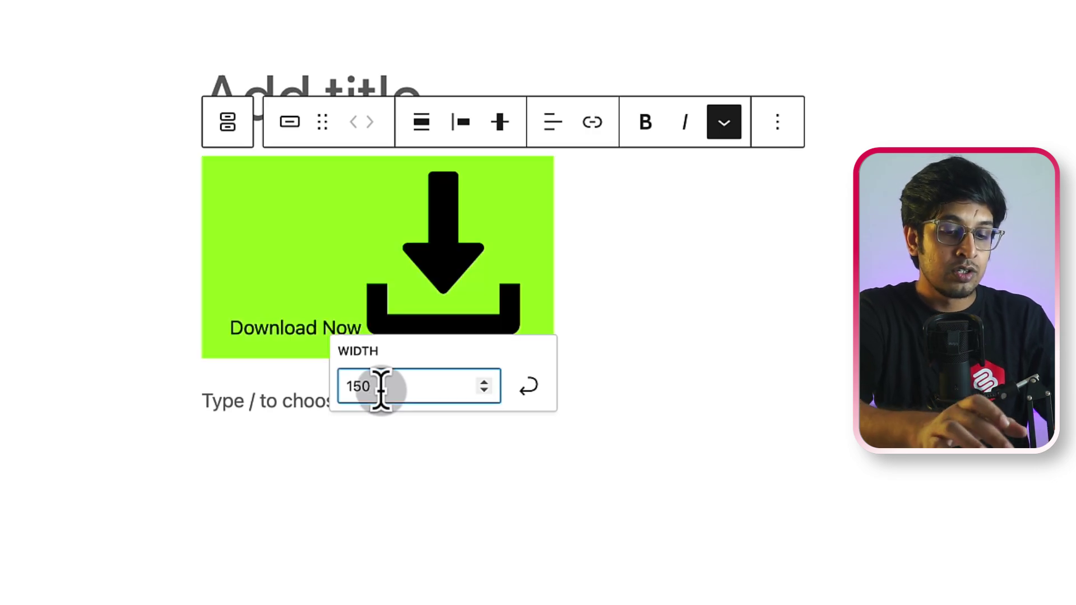
pyautogui.press('BackSpace')
pyautogui.press('BackSpace')
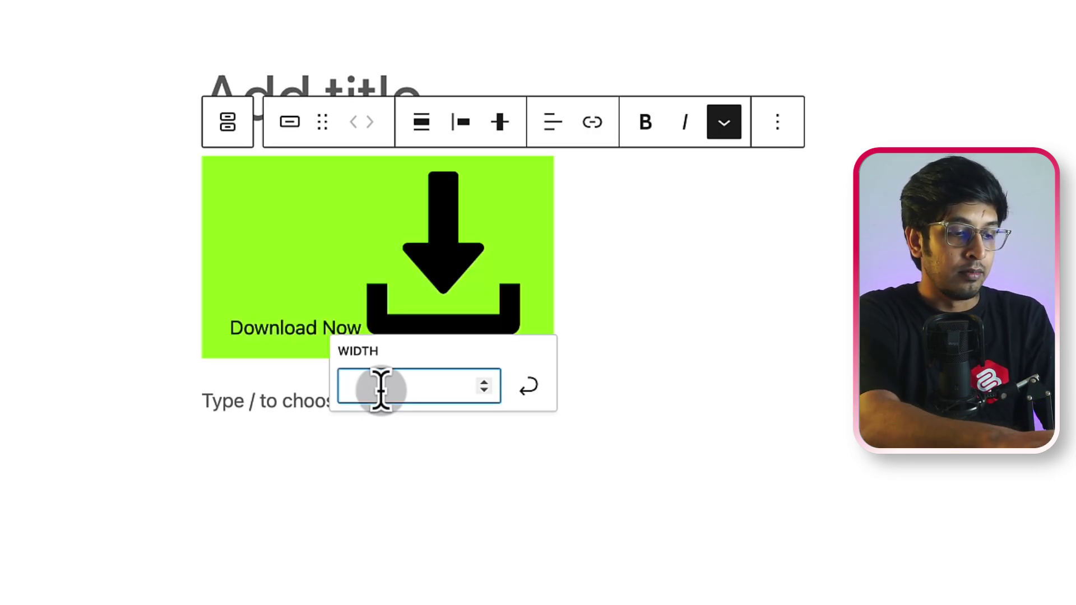
pyautogui.write('16')
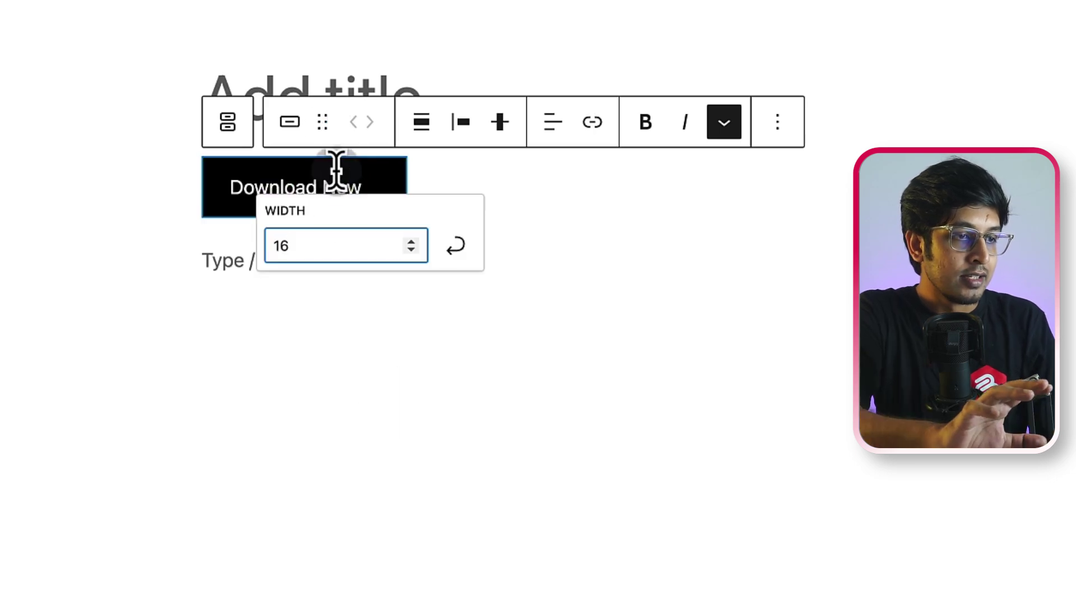
pyautogui.click(586, 247)
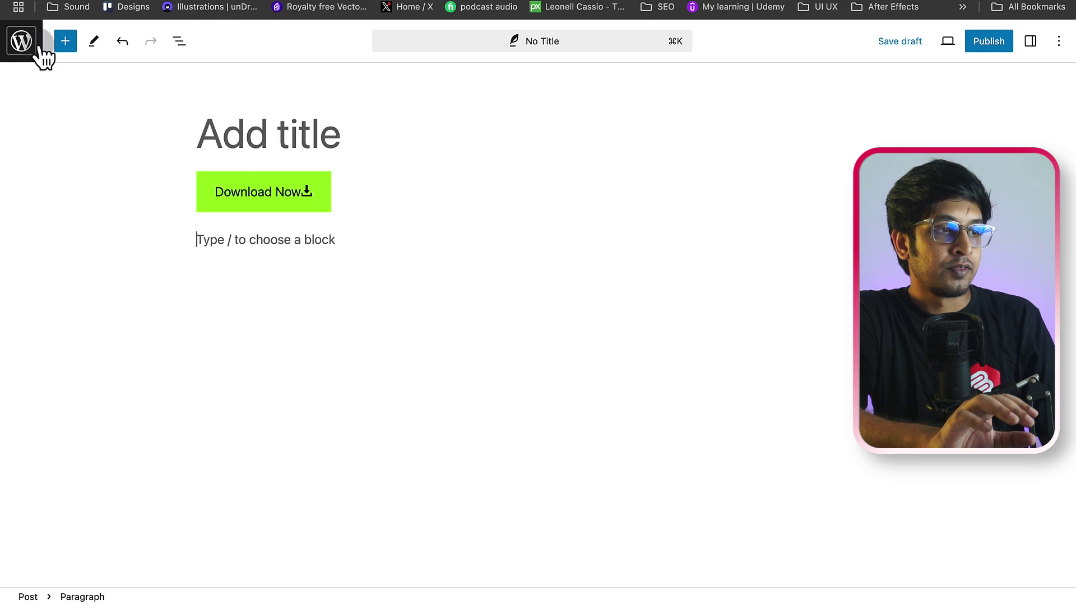
# Leave the unsaved post and search Add New Plugin for 'Ultimate Blocks', finding it active
pyautogui.click(25, 46)
pyautogui.press('Return')
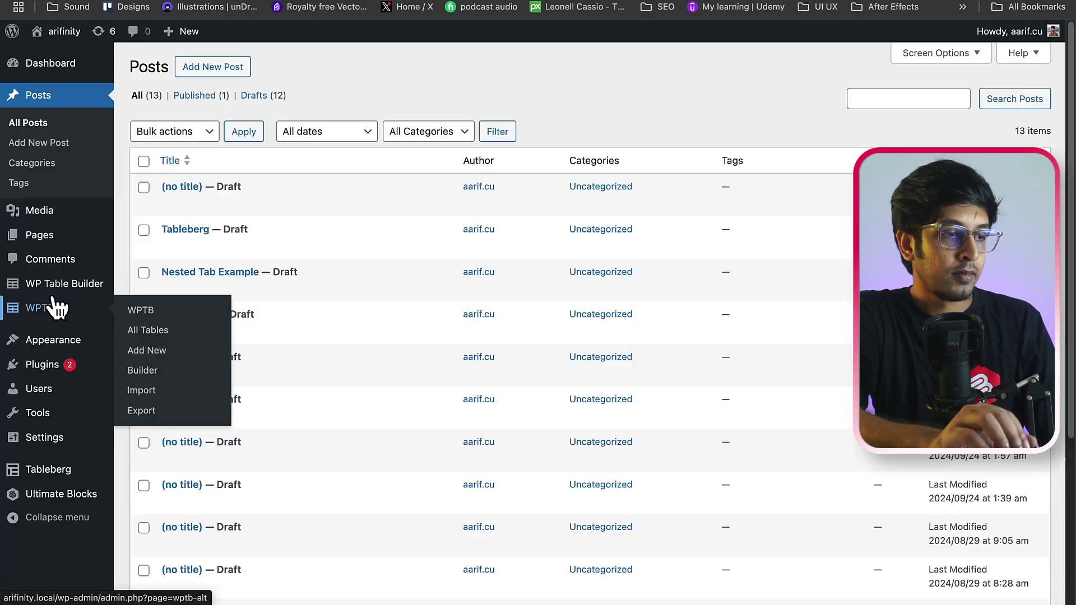
pyautogui.moveTo(66, 376)
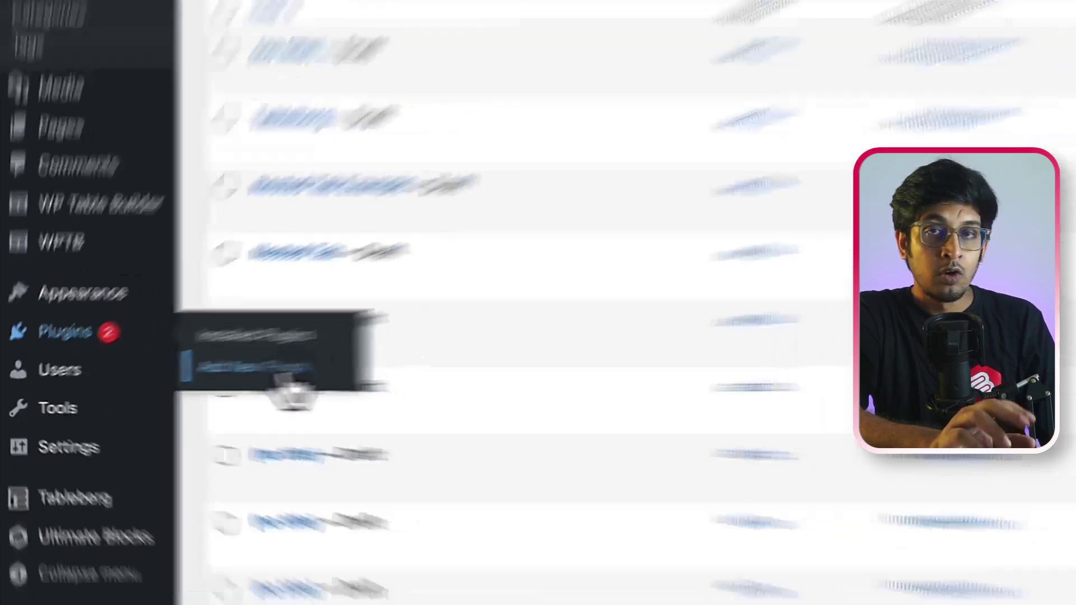
pyautogui.click(385, 365)
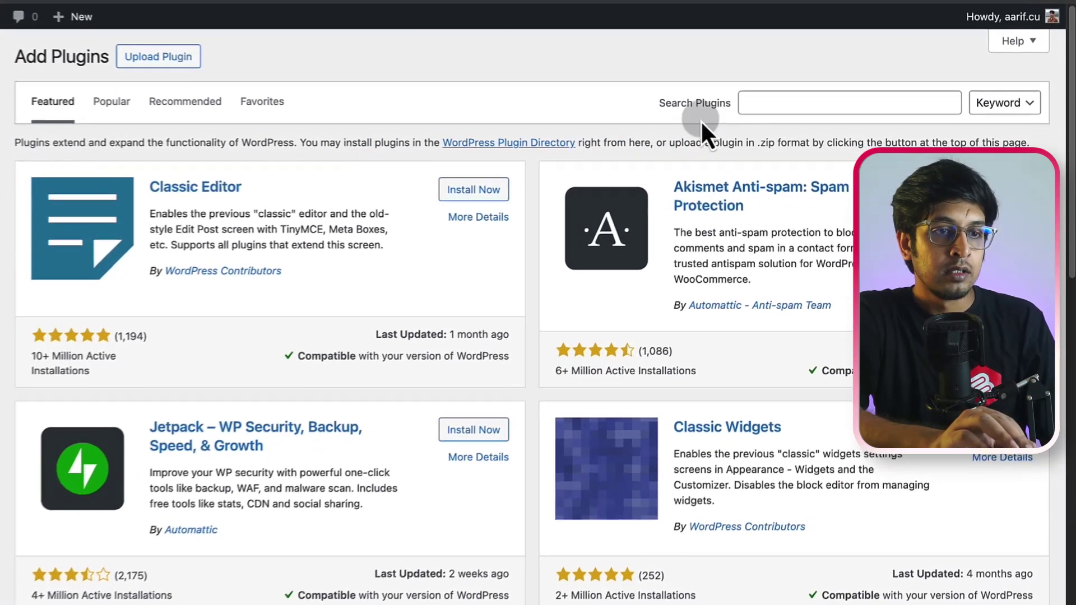
pyautogui.click(777, 96)
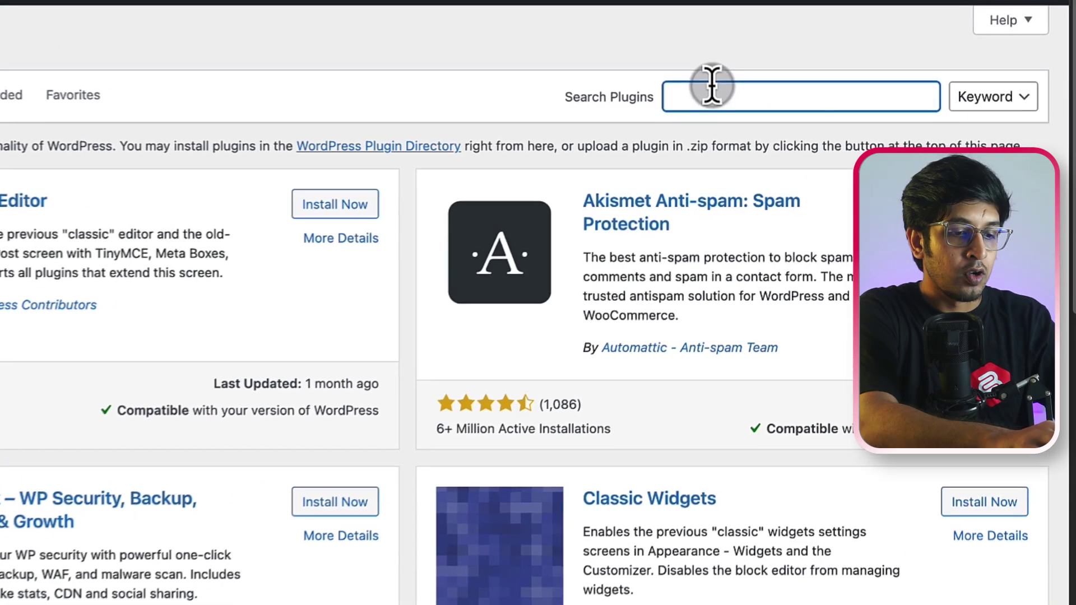
pyautogui.write('Ultimate Blocks')
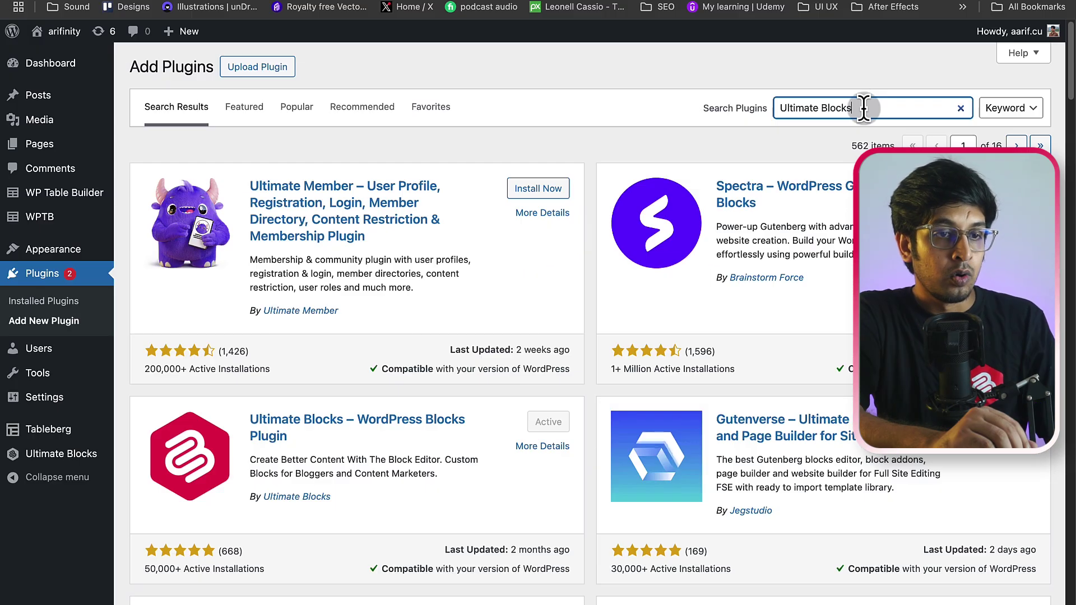
pyautogui.scroll(-5, 864, 107)
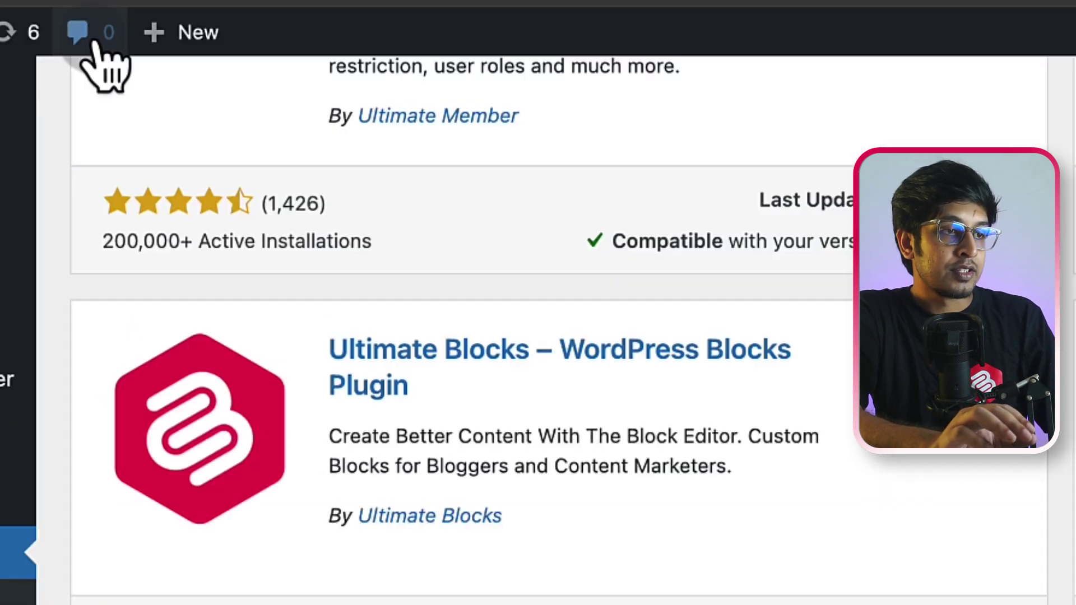
pyautogui.moveTo(188, 34)
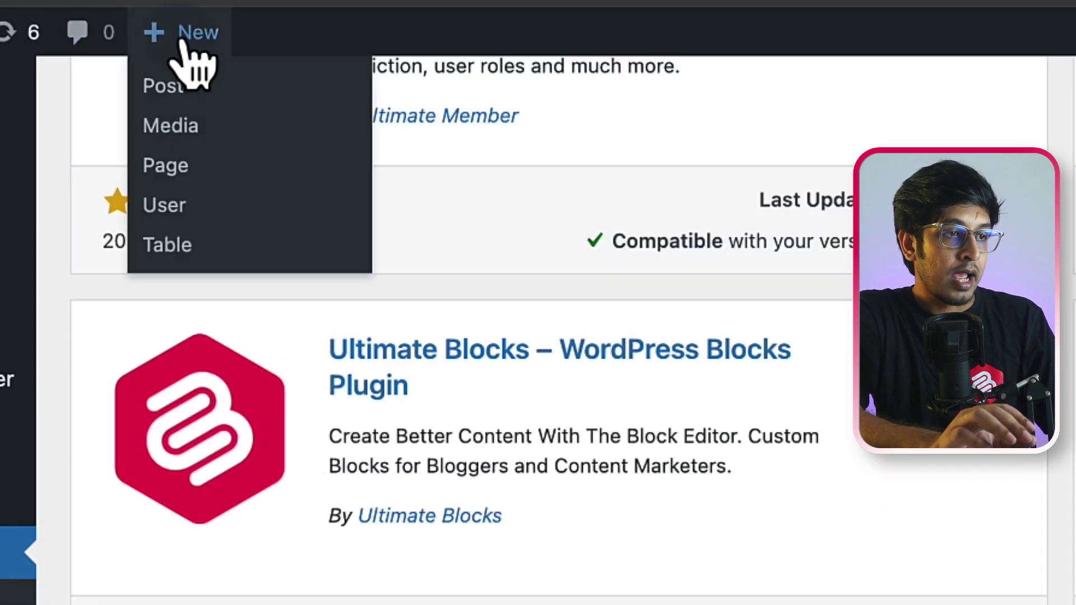
# Create another post, add the Button (Improved) block found by searching 'button', and label it 'Download Now'
pyautogui.click(221, 85)
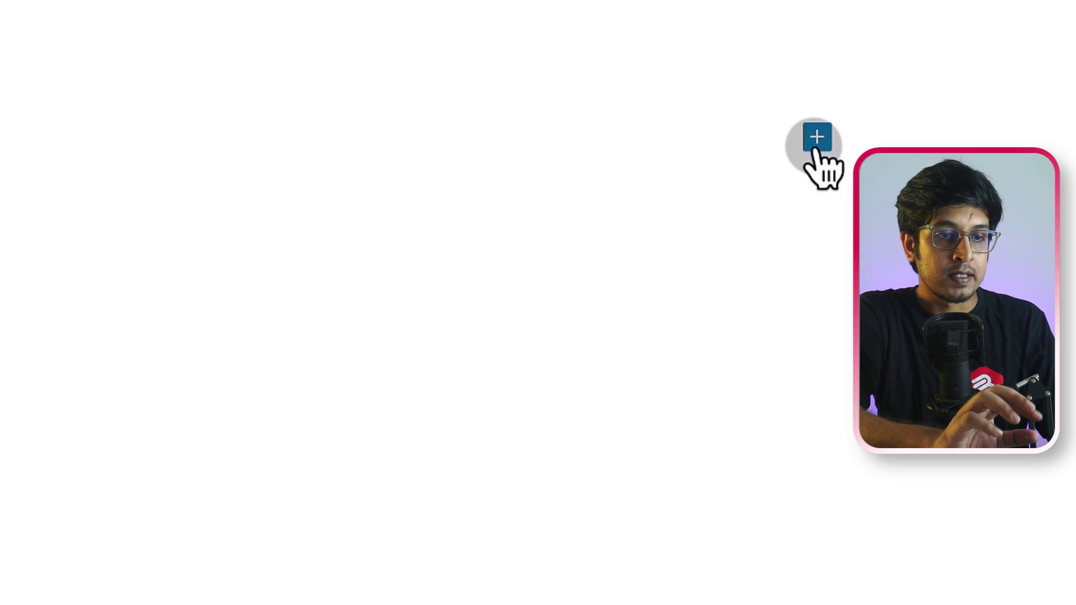
pyautogui.click(815, 147)
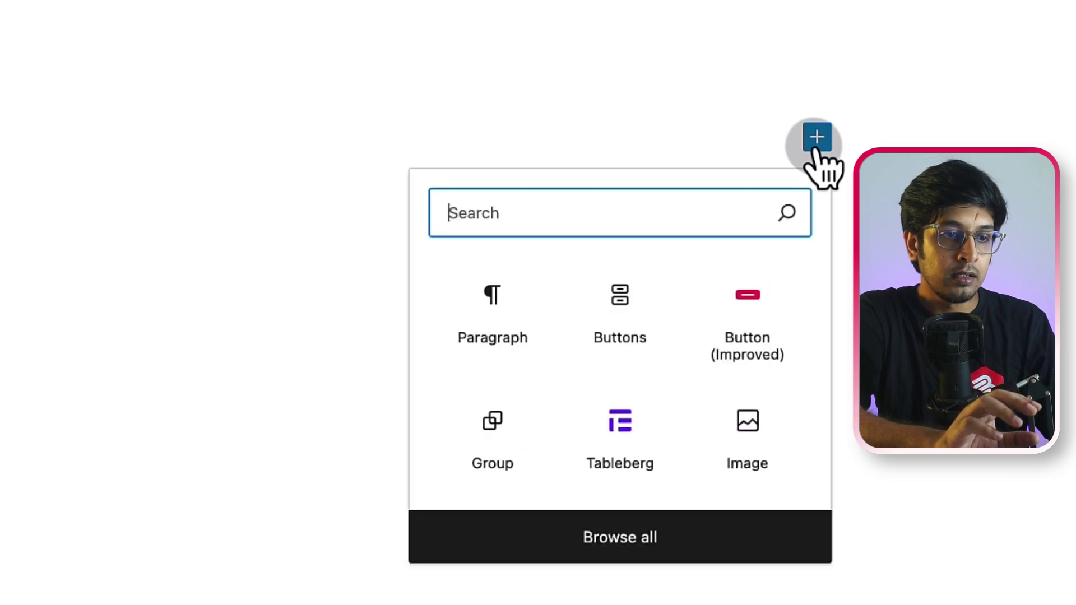
pyautogui.click(692, 220)
pyautogui.write('button')
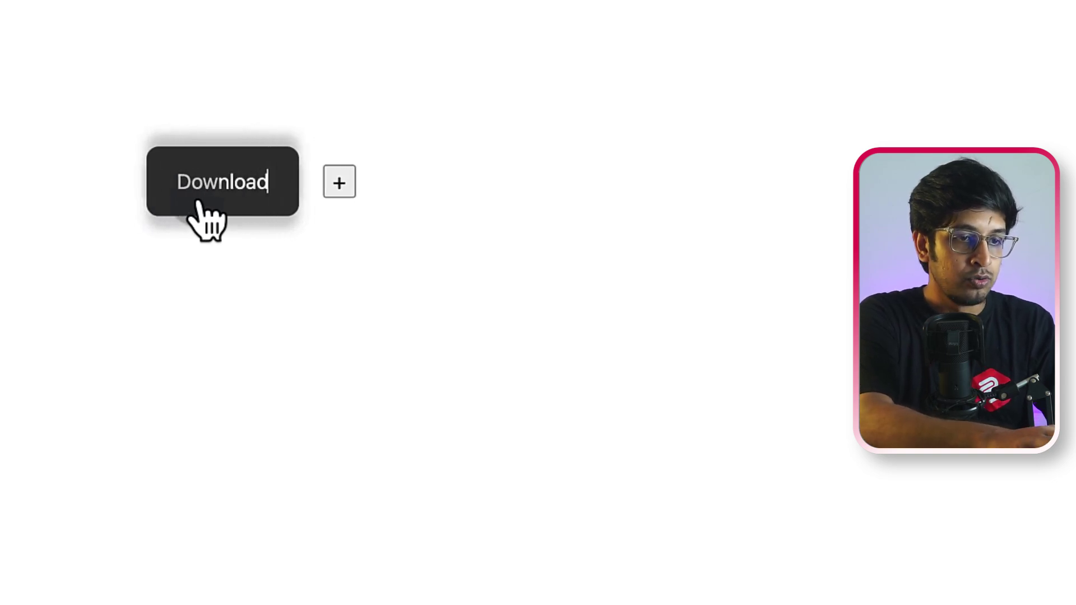
pyautogui.write('ow')
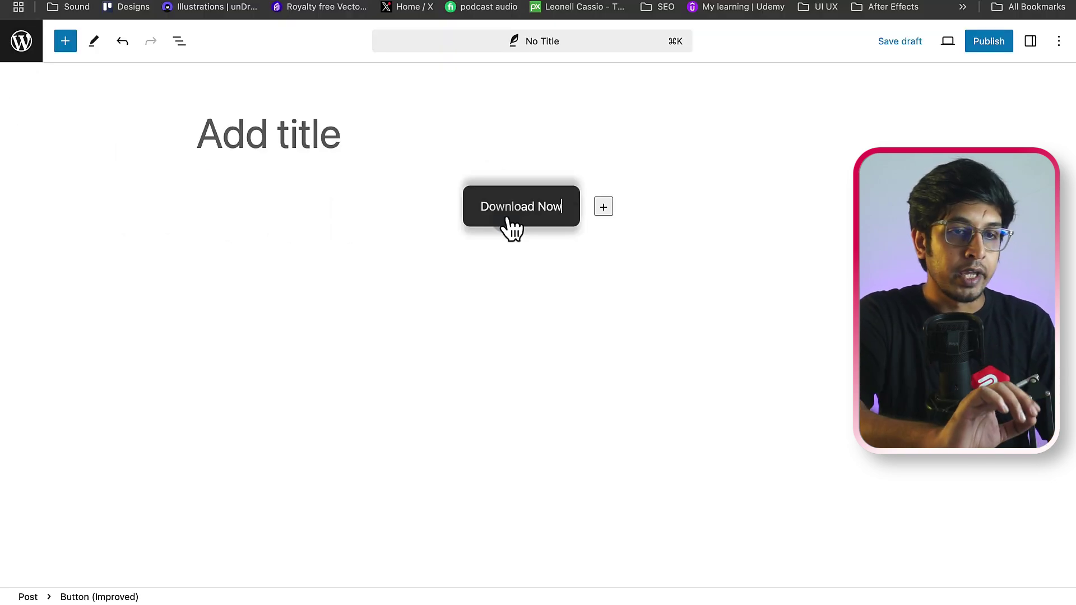
# Select the Download Now button and set its icon type to preset in the icon settings
pyautogui.click(160, 266)
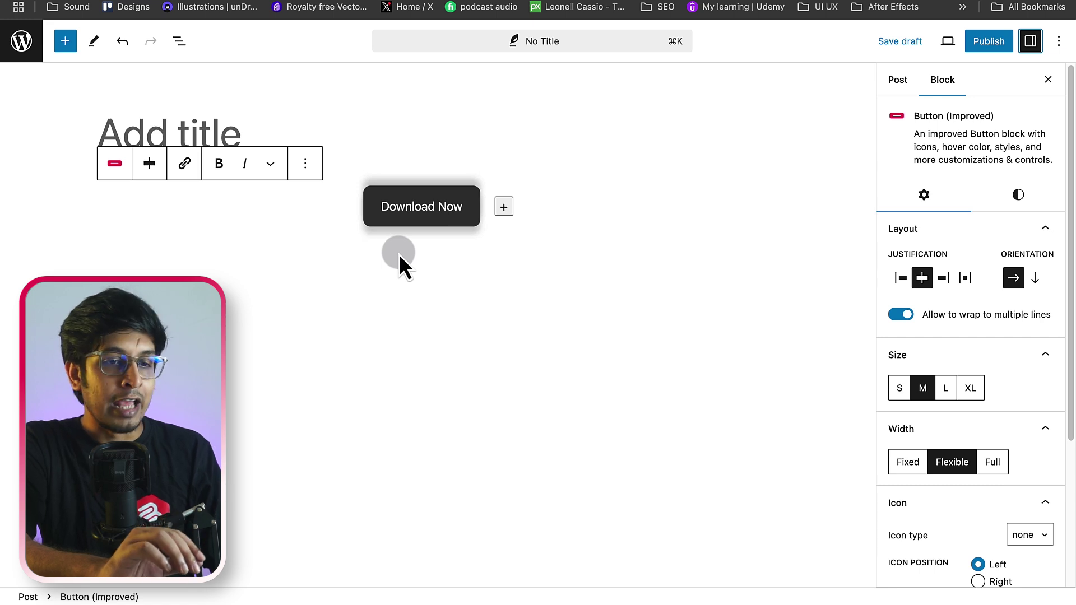
pyautogui.scroll(-5, 902, 400)
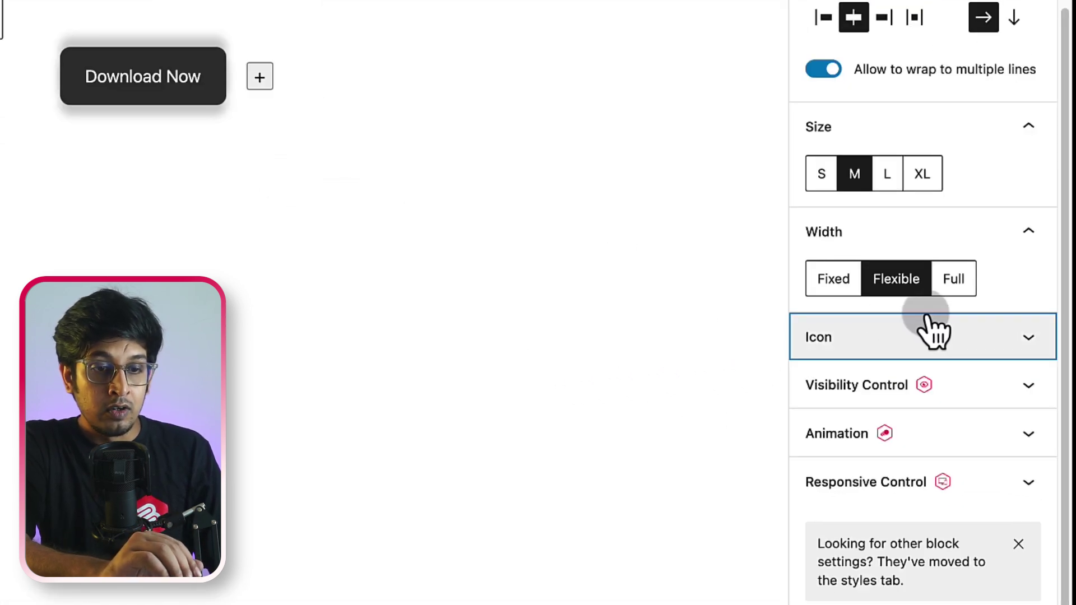
pyautogui.click(920, 339)
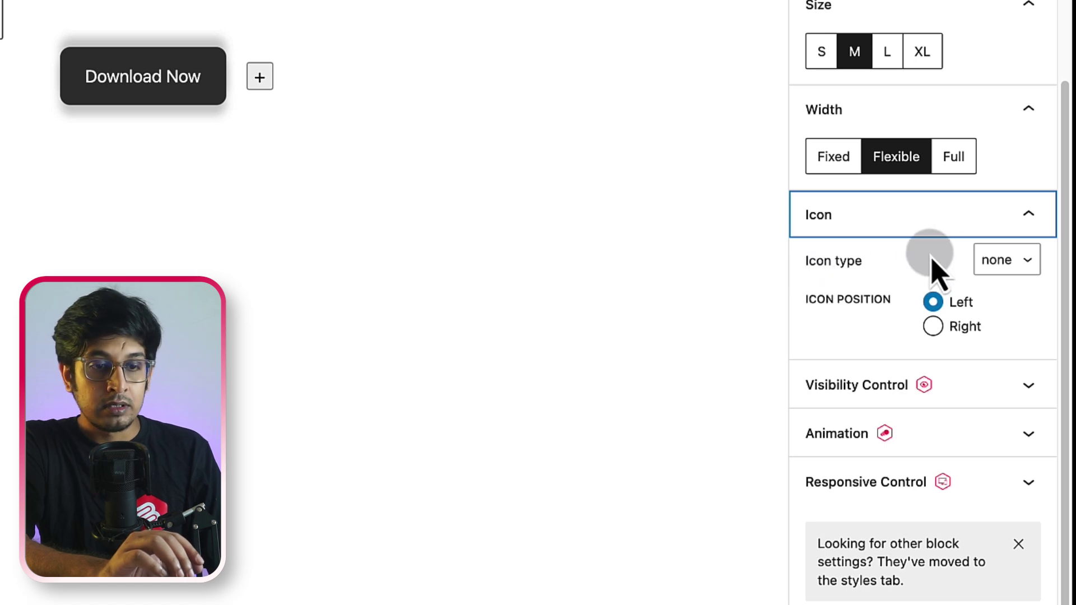
pyautogui.click(997, 261)
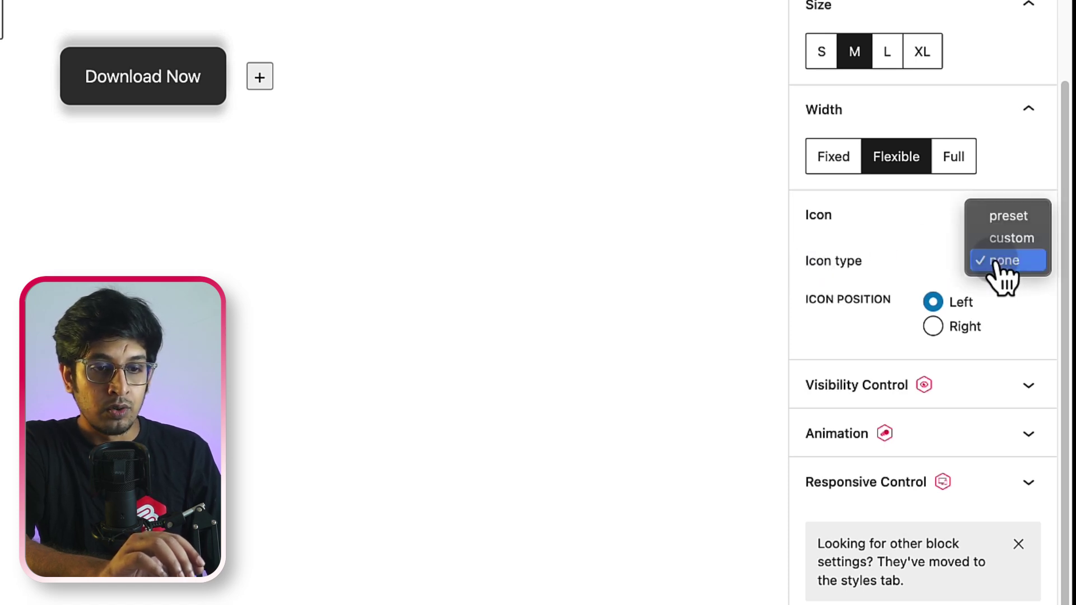
pyautogui.click(1001, 216)
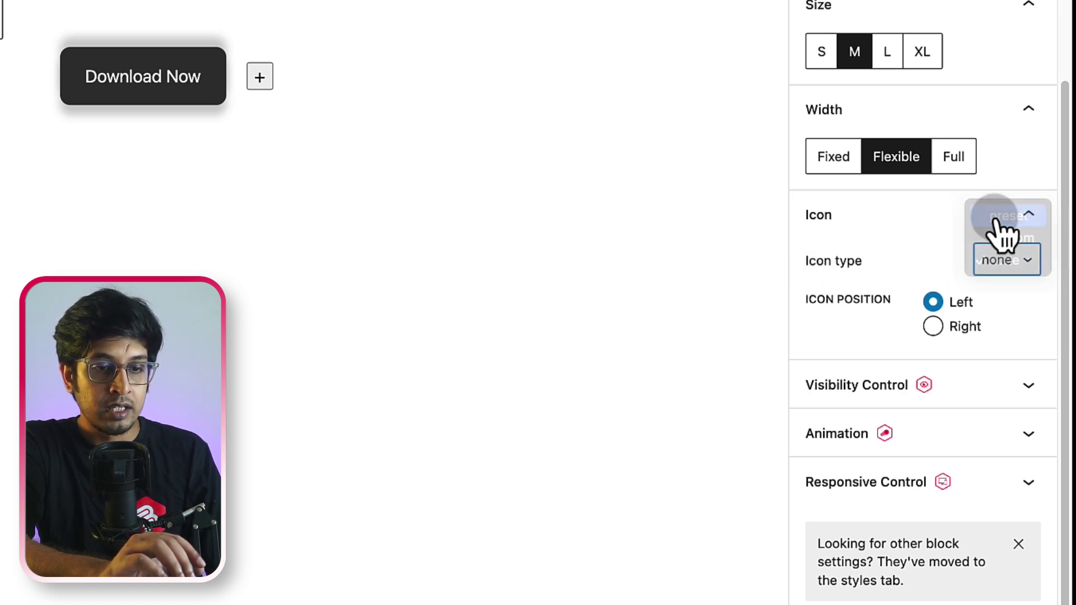
# Try the custom image icon type, revert to preset icons, and browse the icon grid
pyautogui.click(1009, 273)
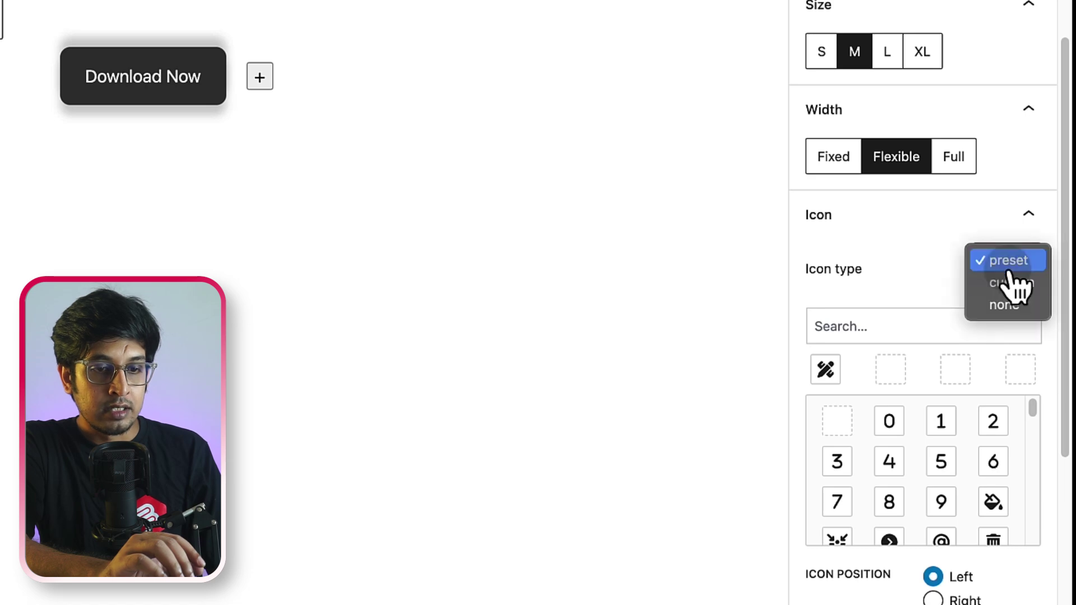
pyautogui.click(1016, 279)
pyautogui.click(874, 304)
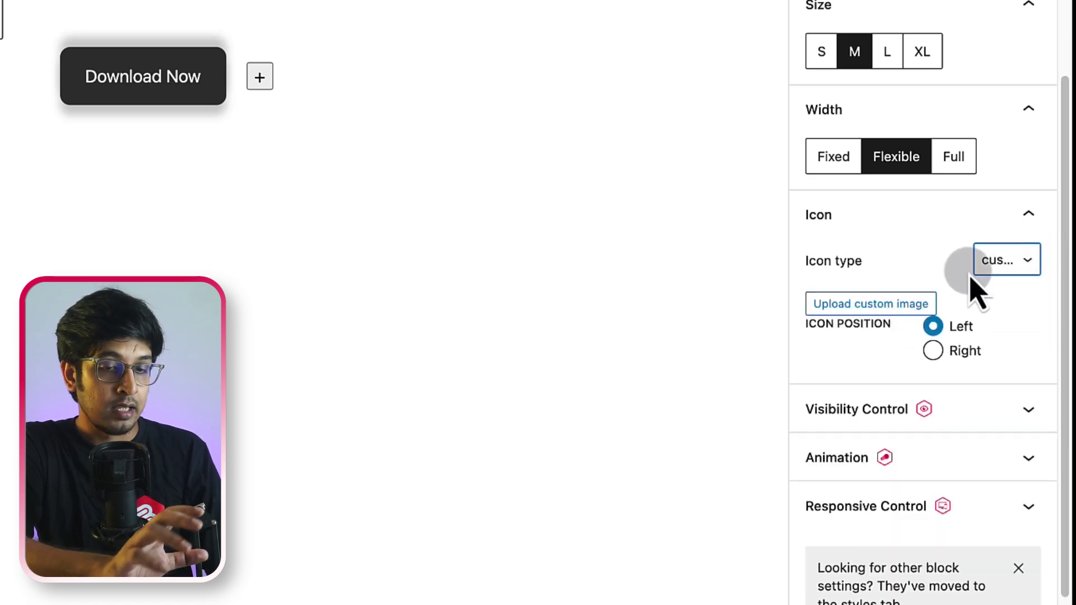
pyautogui.click(988, 259)
pyautogui.click(1003, 241)
pyautogui.click(1008, 269)
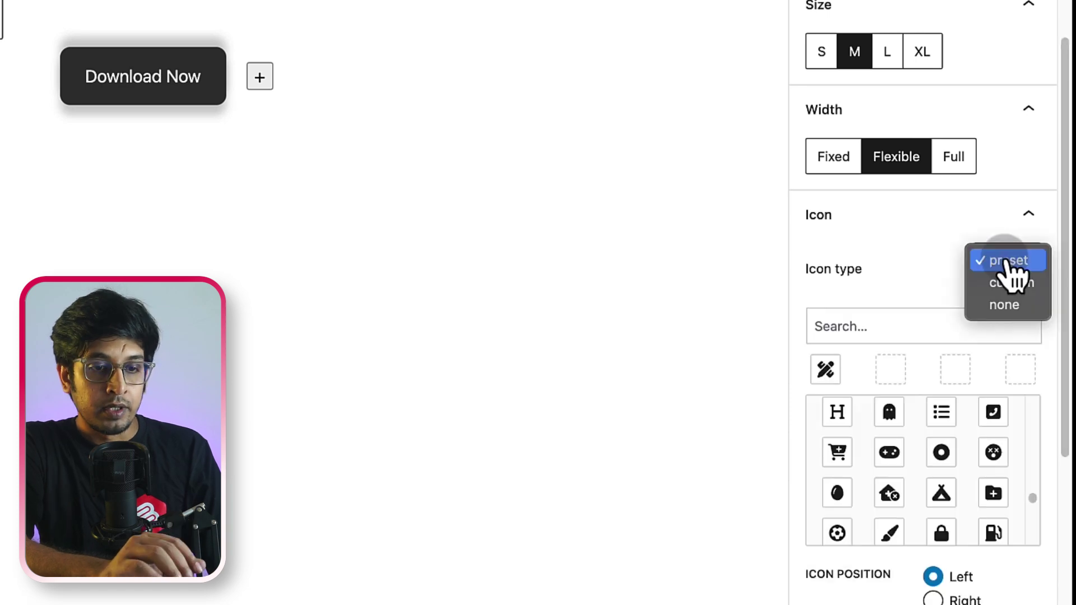
pyautogui.click(1007, 264)
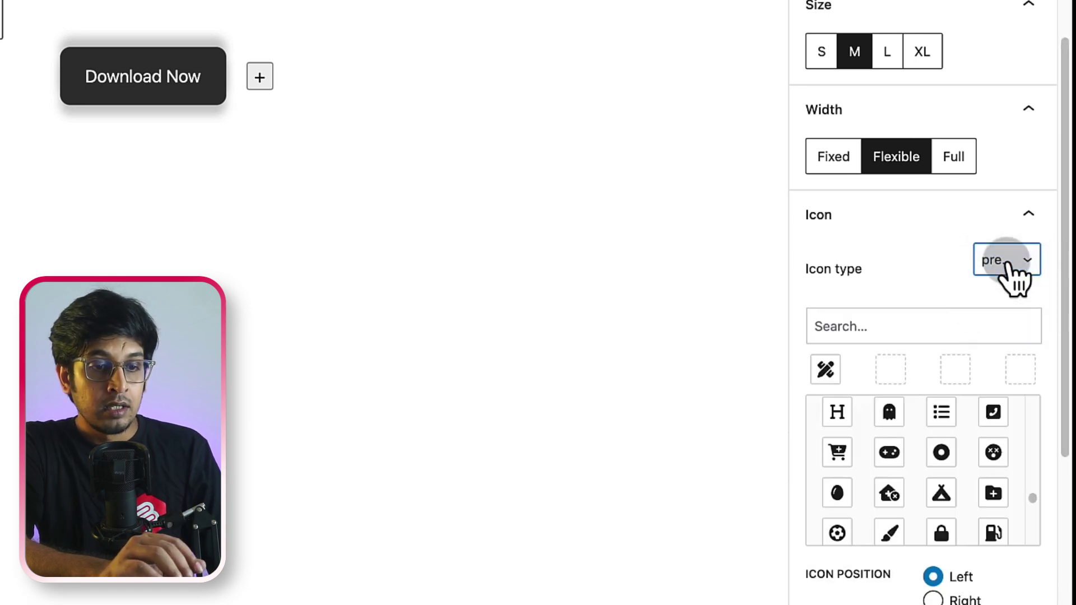
pyautogui.scroll(-1, 857, 465)
pyautogui.scroll(-10, 858, 465)
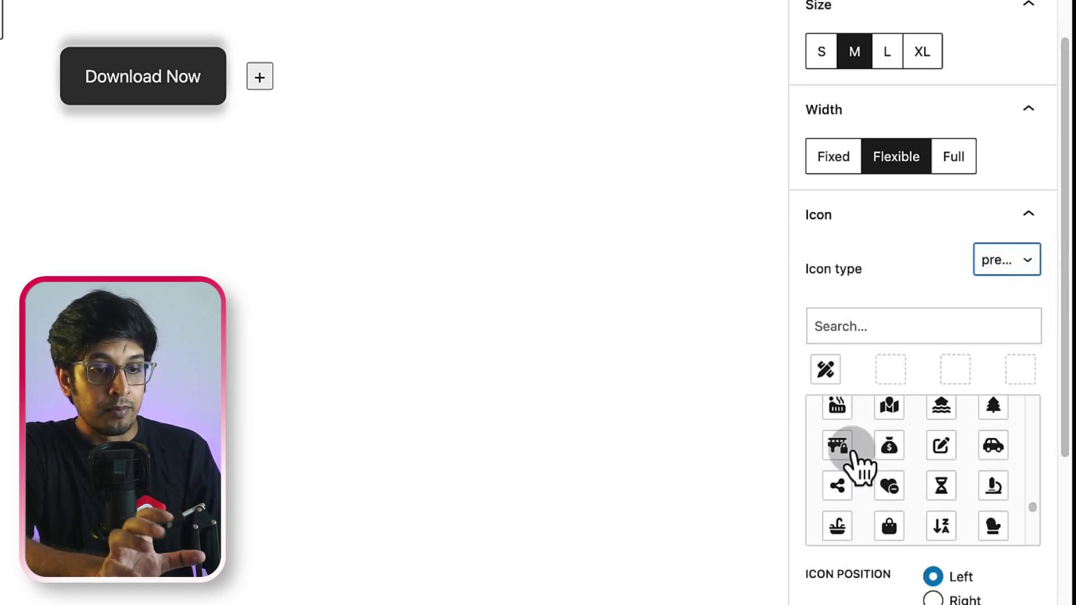
pyautogui.scroll(-10, 857, 465)
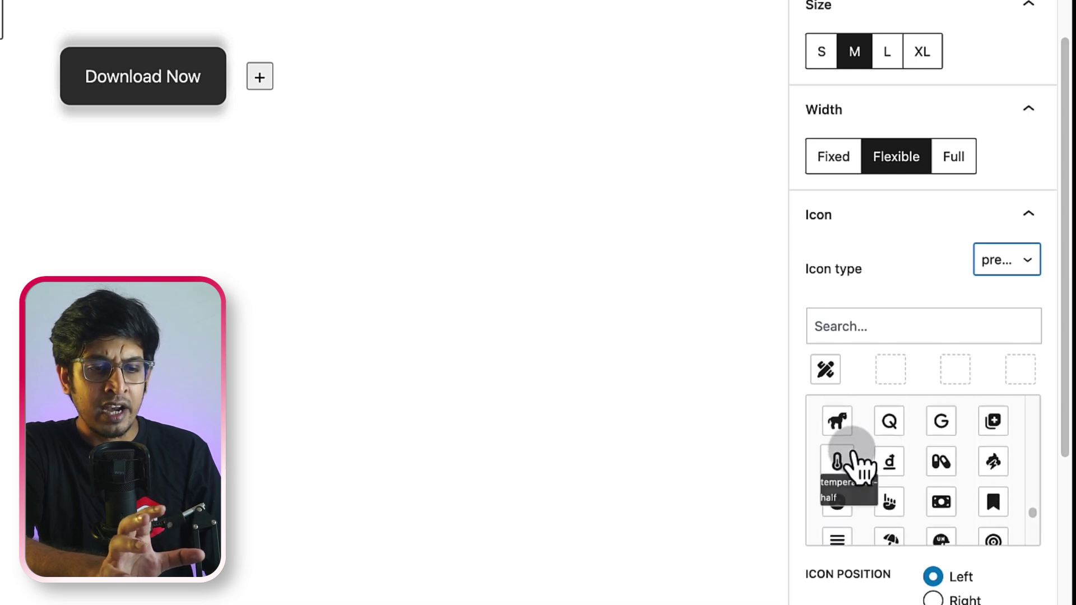
pyautogui.scroll(-3, 857, 465)
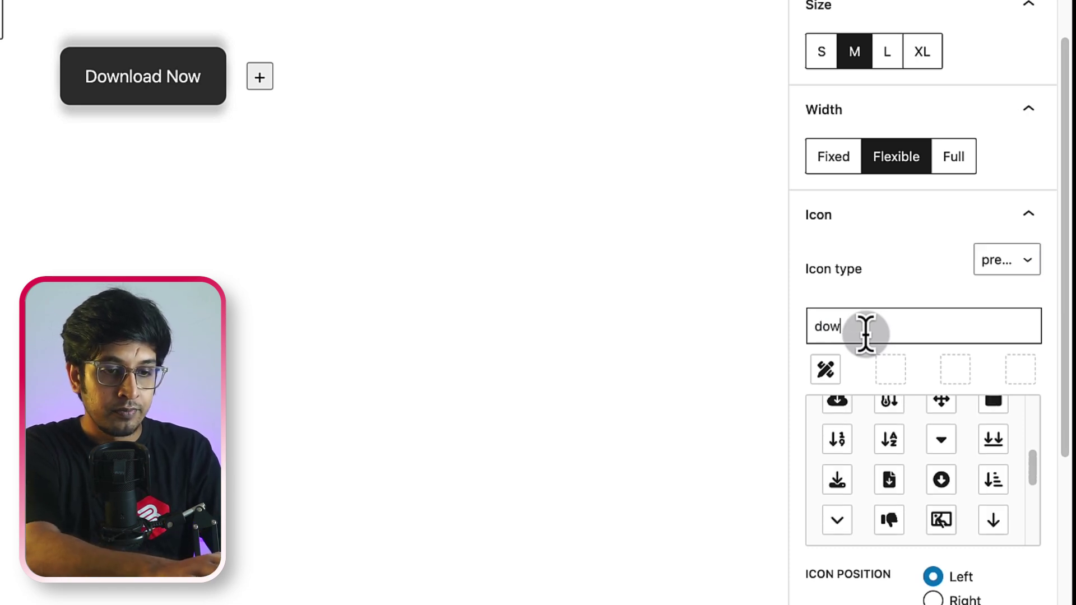
# Search the preset icons for 'download' and apply the download icon to the button
pyautogui.write('nload')
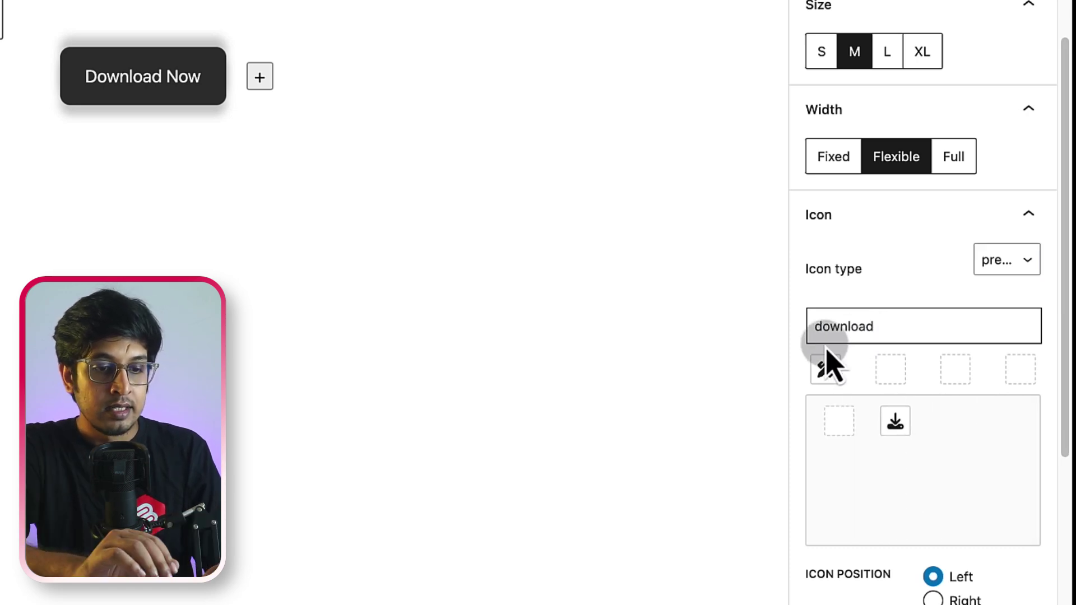
pyautogui.click(895, 427)
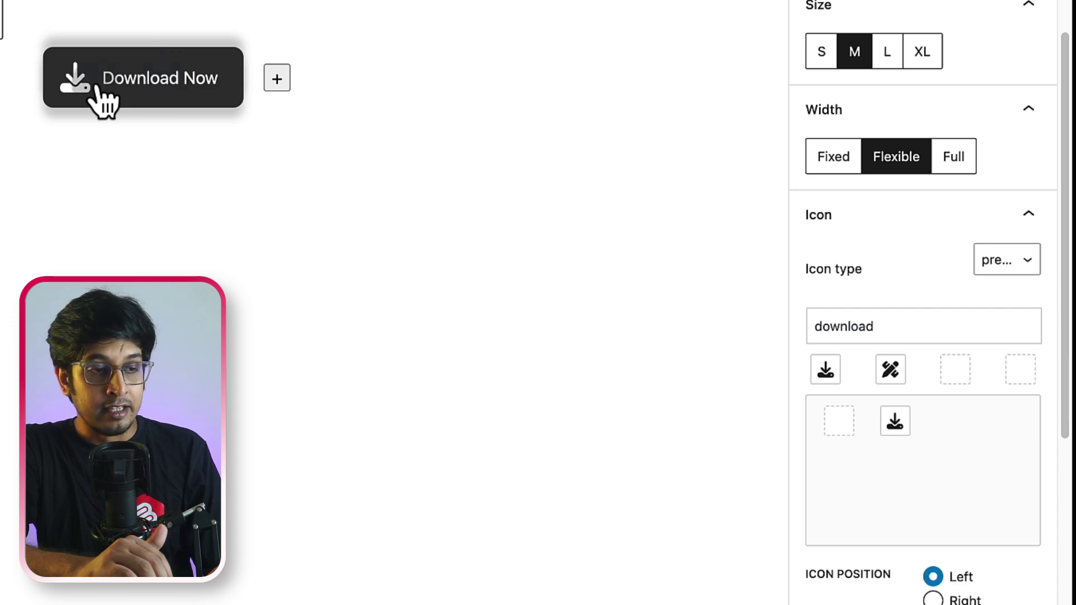
# Position the icon on the right of the label and set a custom icon size of 23 px
pyautogui.scroll(-5, 1033, 527)
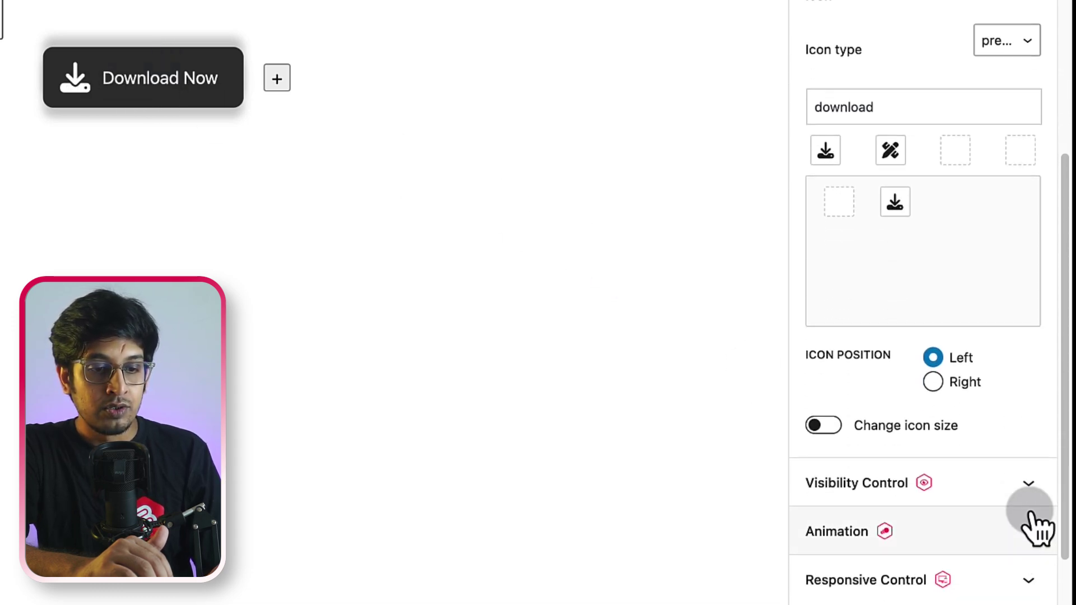
pyautogui.click(933, 383)
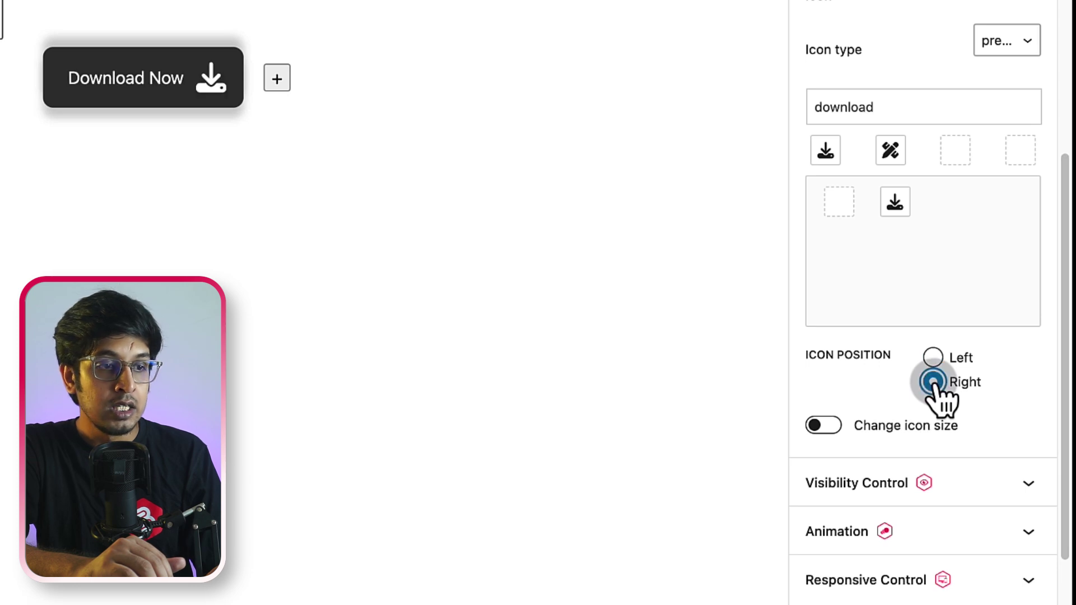
pyautogui.click(834, 426)
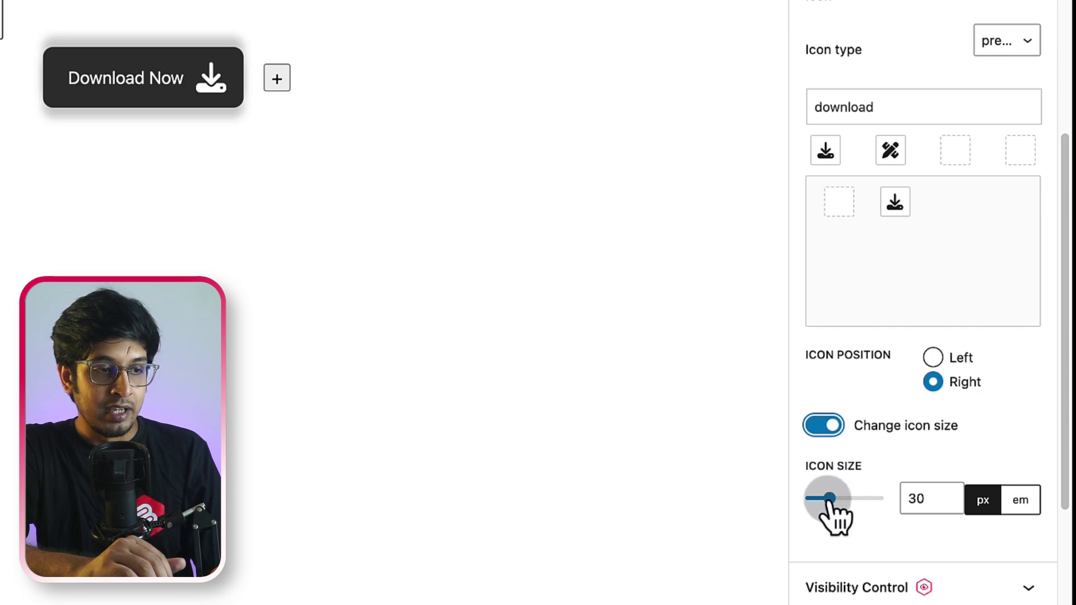
pyautogui.moveTo(830, 501); pyautogui.dragTo(822, 500)
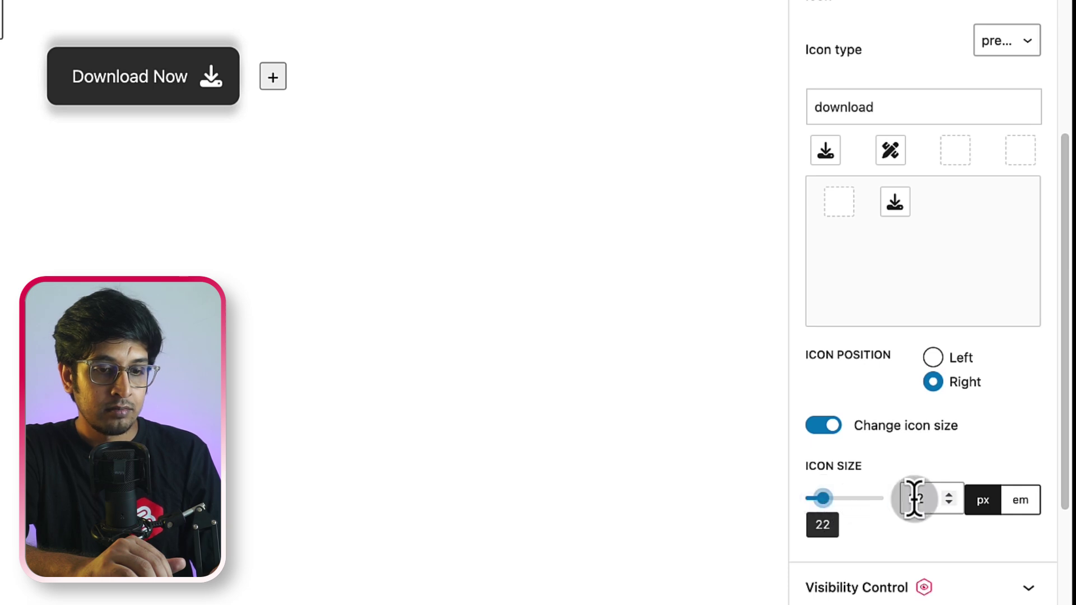
pyautogui.click(980, 507)
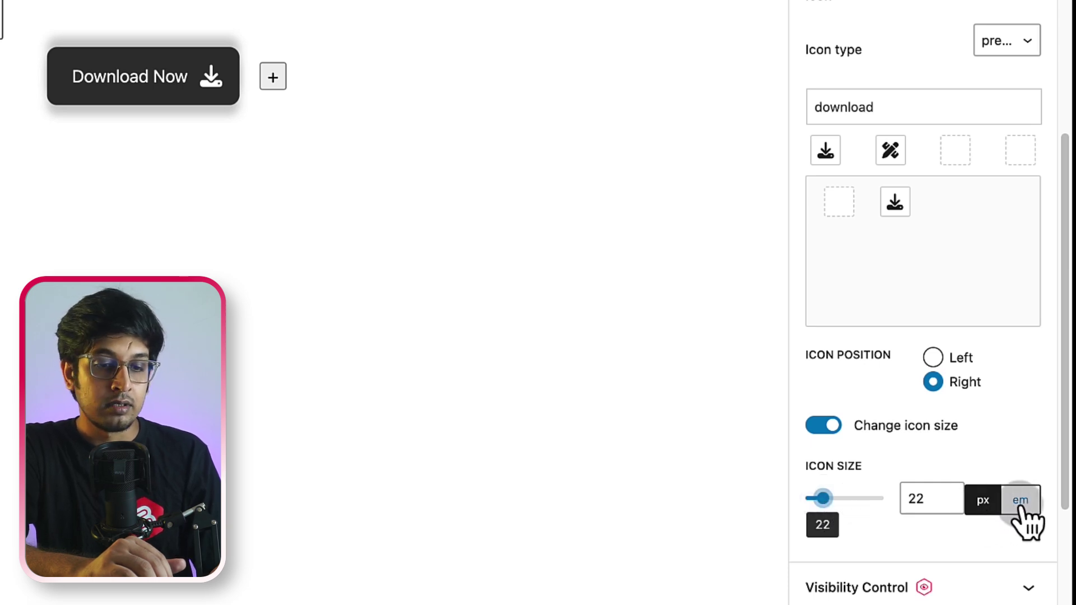
pyautogui.moveTo(823, 498); pyautogui.dragTo(826, 499)
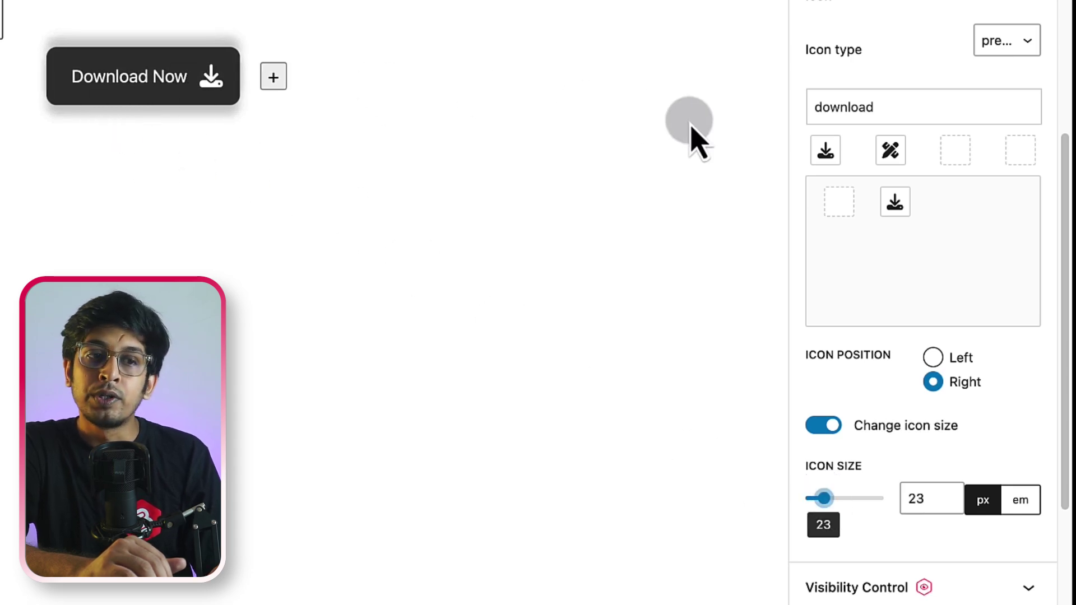
pyautogui.scroll(10, 804, 211)
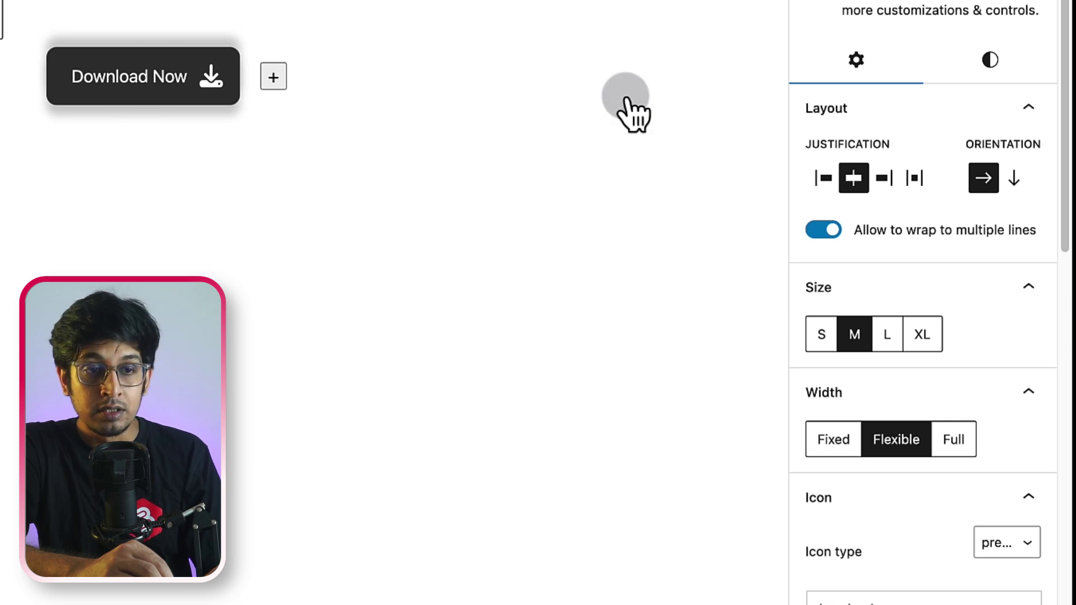
# In Styles, set the hover button colour to Luminous vivid amber (#FCB900)
pyautogui.click(988, 63)
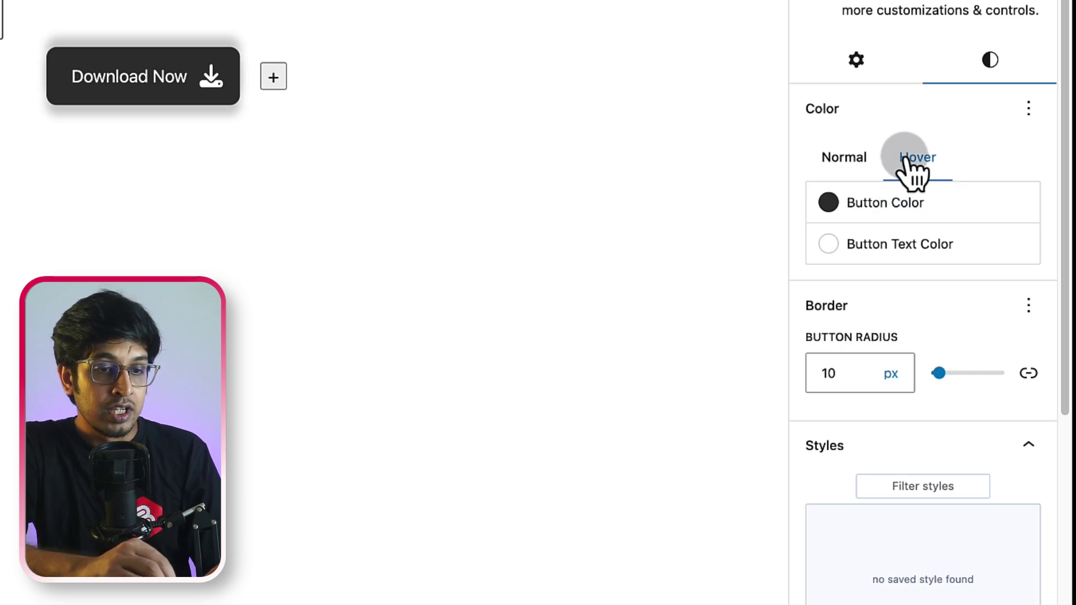
pyautogui.click(827, 203)
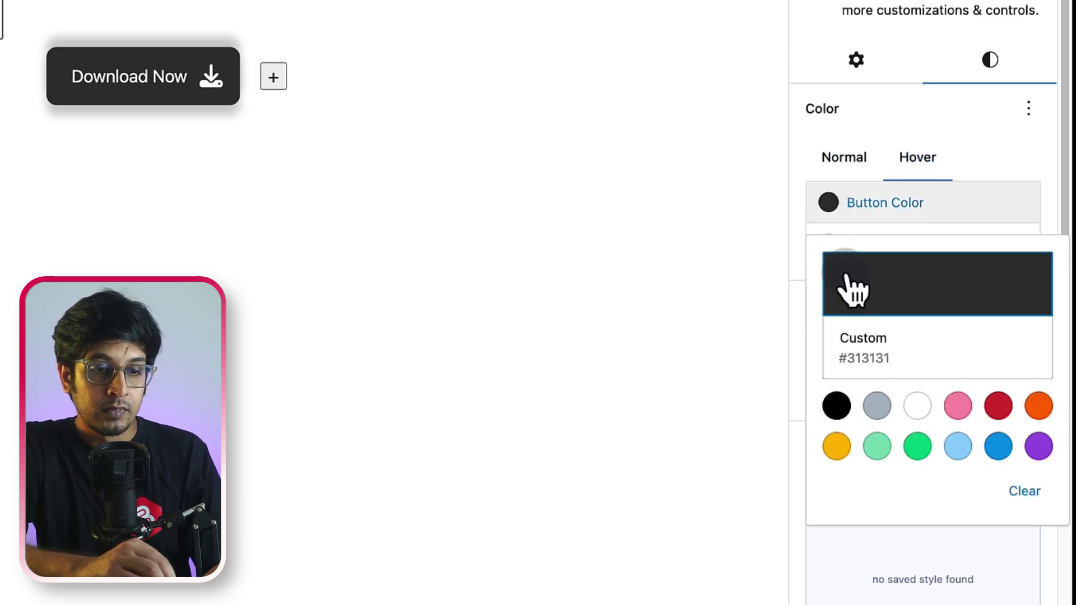
pyautogui.click(838, 448)
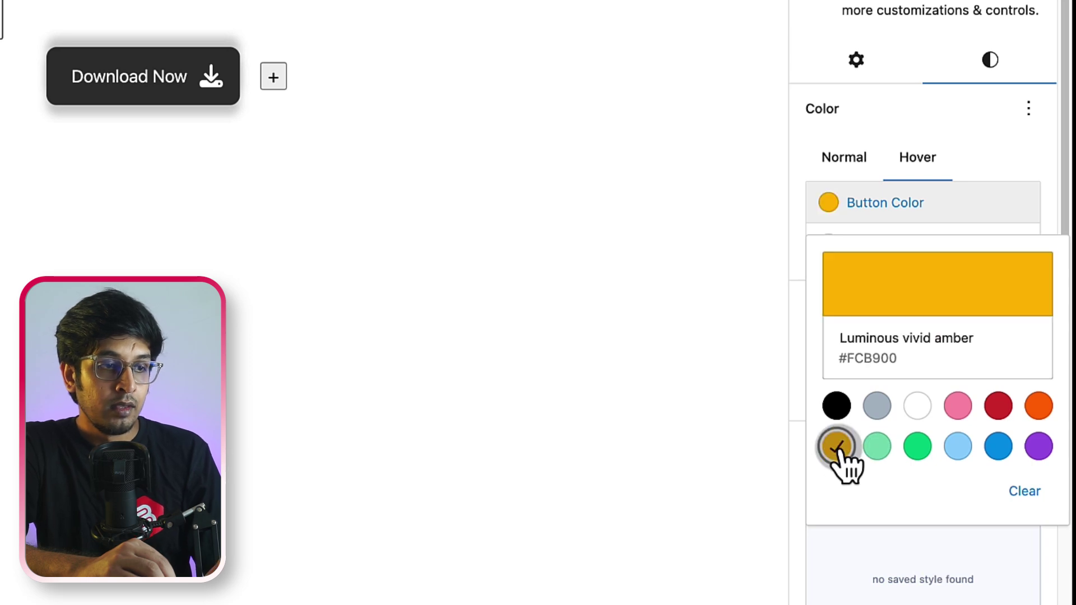
pyautogui.click(954, 198)
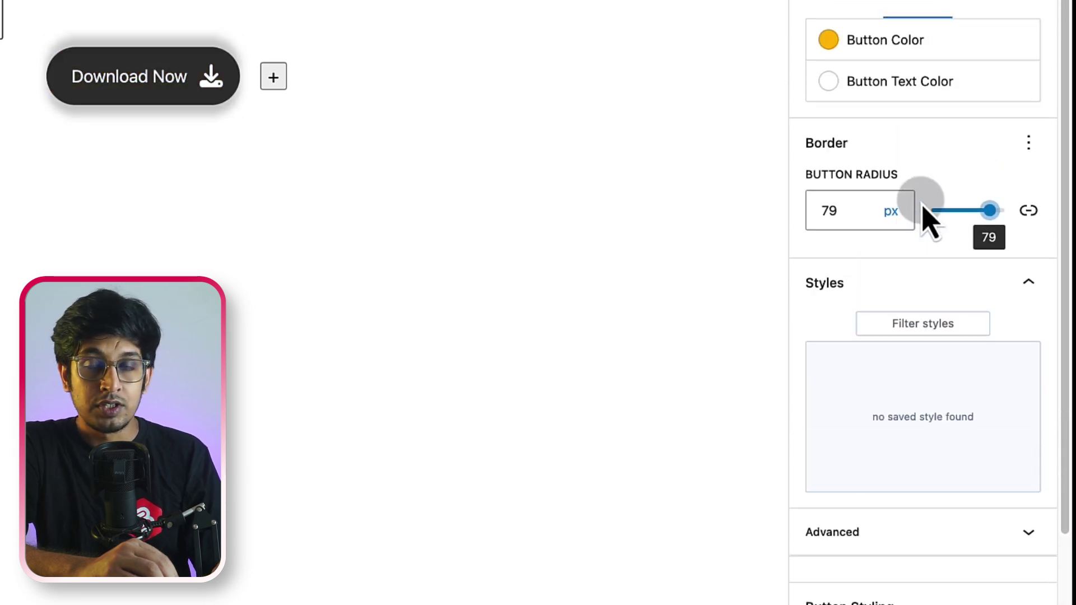
pyautogui.scroll(3, 857, 217)
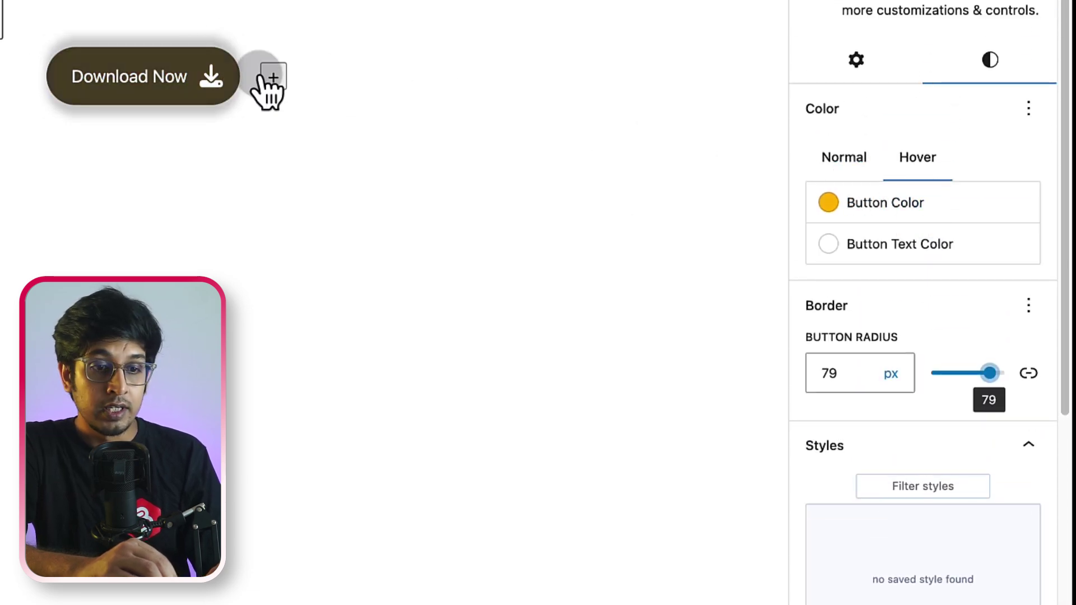
pyautogui.scroll(-5, 972, 348)
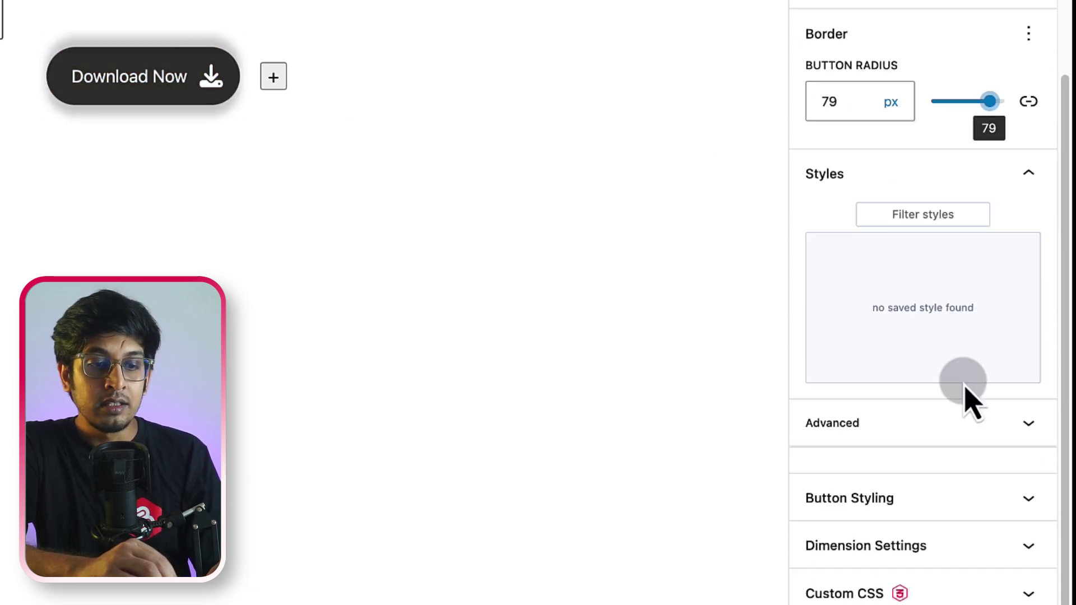